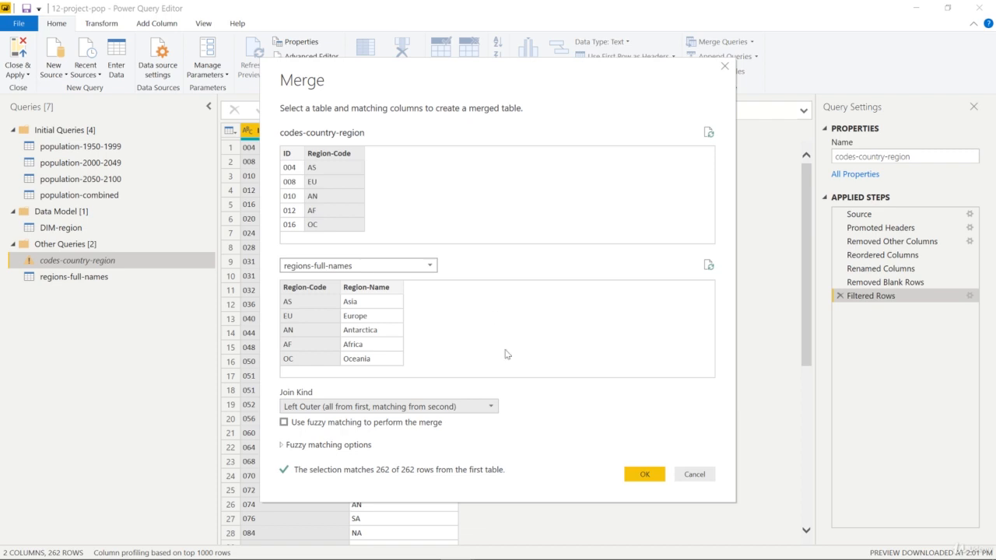
Try the Right Outer, Full Outer, Inner and Left Anti join kinds for the merge with regions-full-names
left_click(496, 407)
left_click(425, 435)
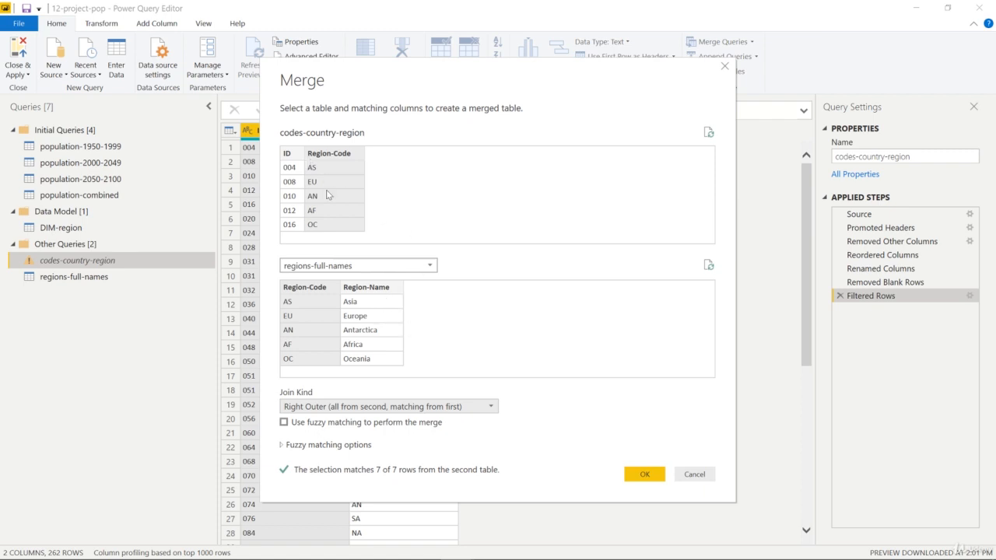
left_click(360, 413)
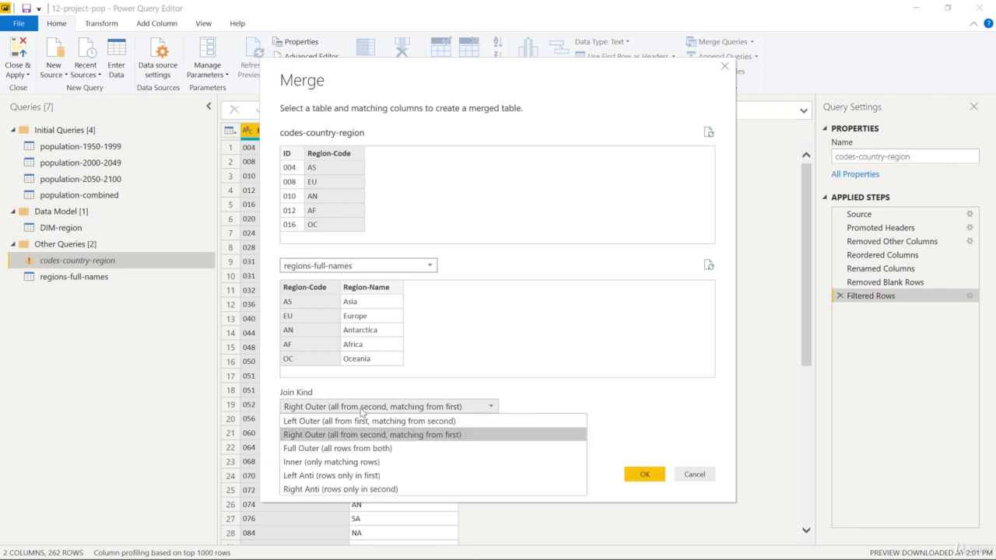
left_click(360, 447)
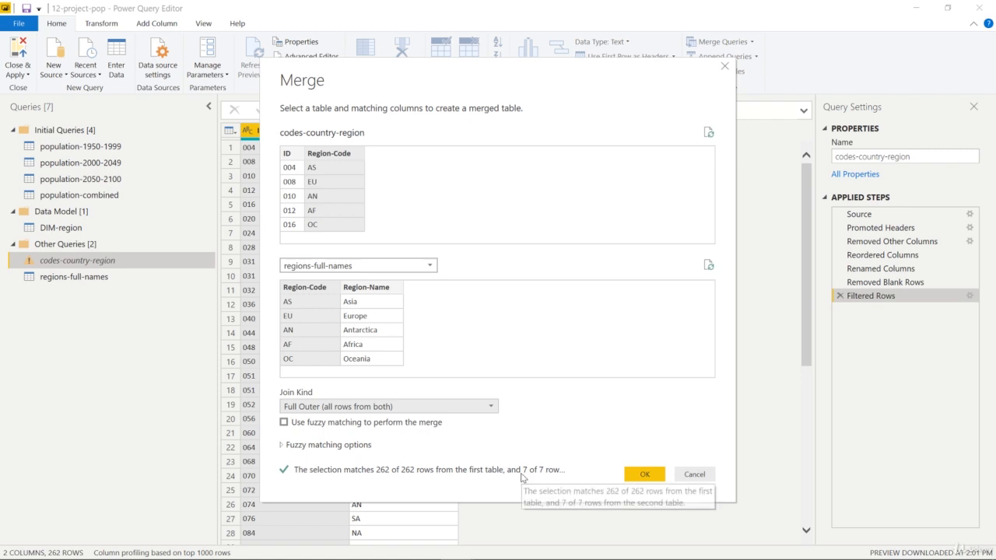
left_click(421, 410)
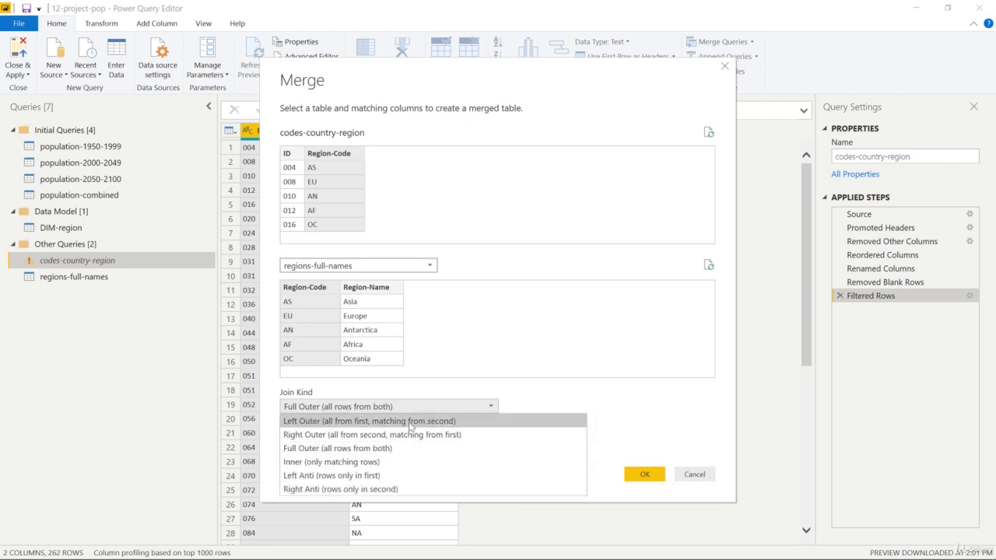
left_click(371, 463)
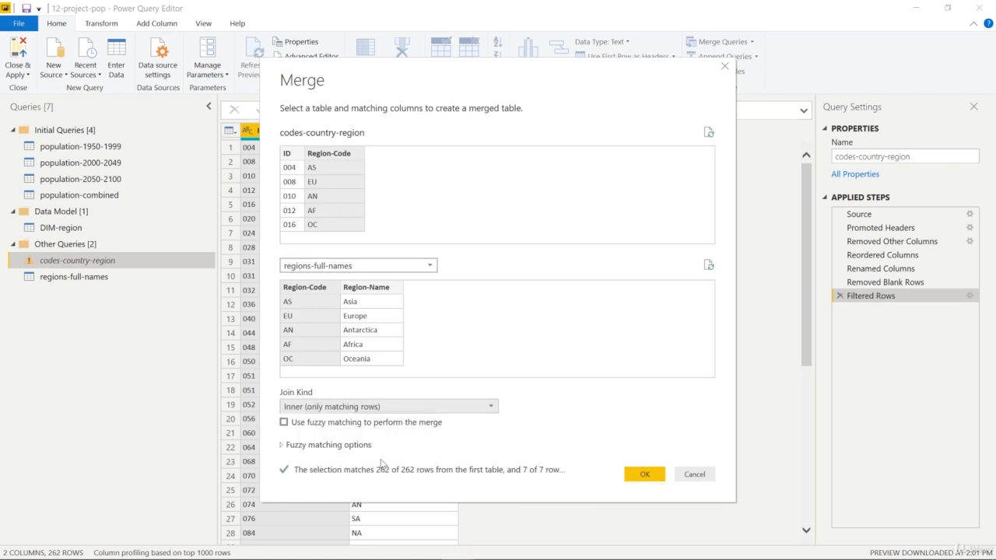
left_click(422, 410)
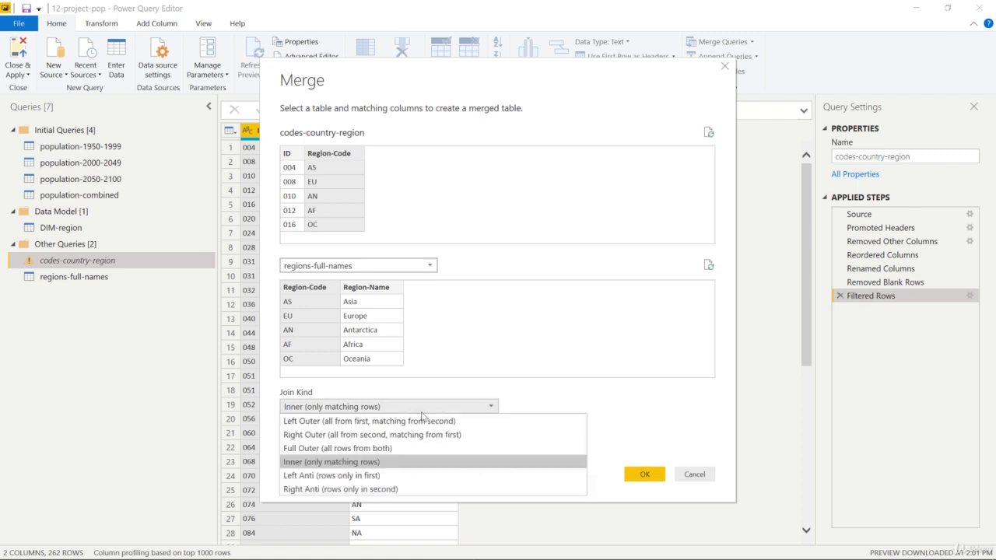
left_click(370, 478)
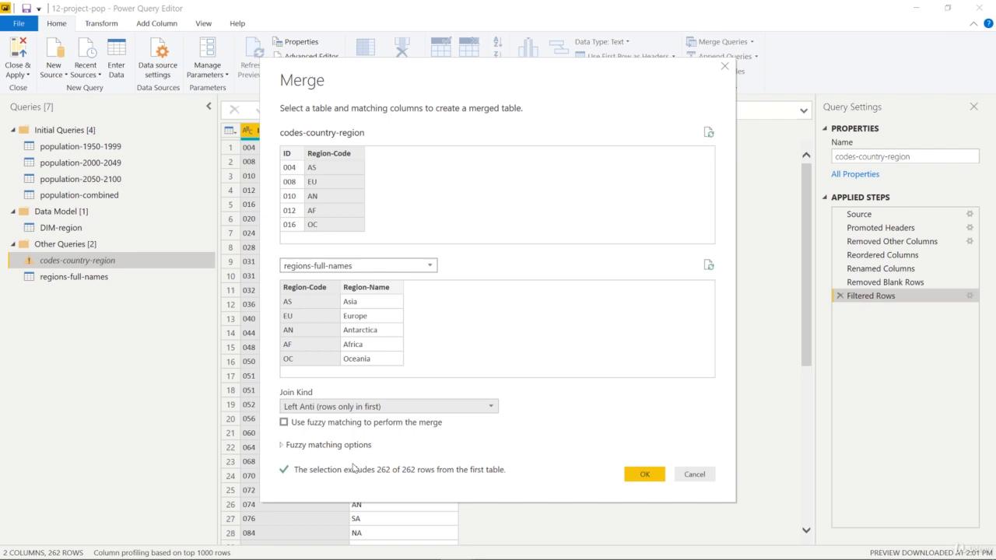
Set the join kind to Inner (only matching rows) and complete the merge of codes-country-region with regions-full-names
left_click(398, 407)
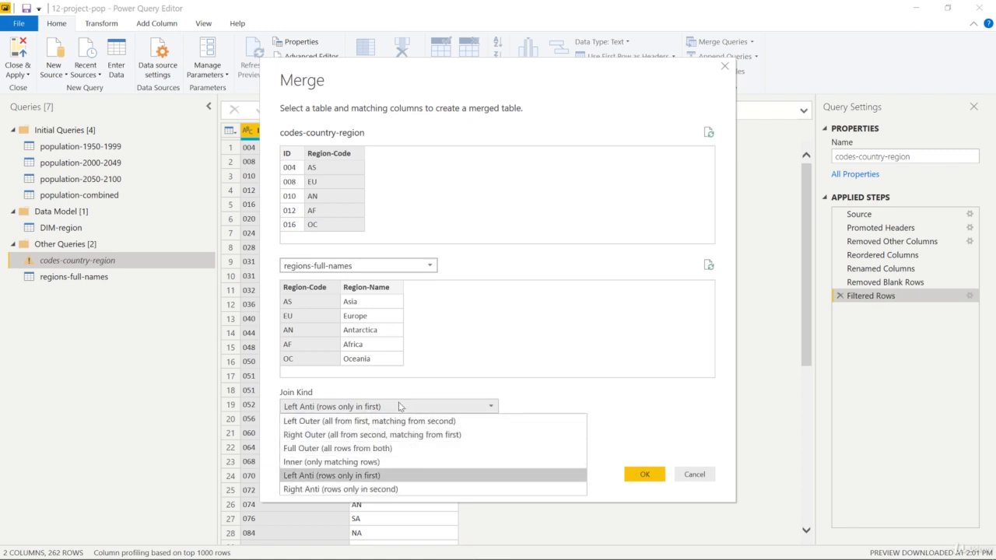
left_click(371, 462)
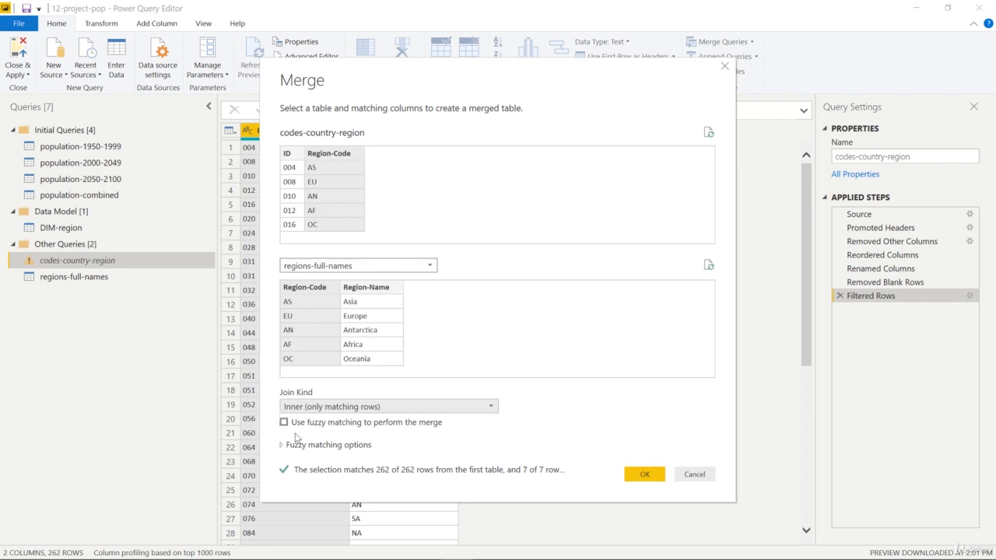
left_click(643, 474)
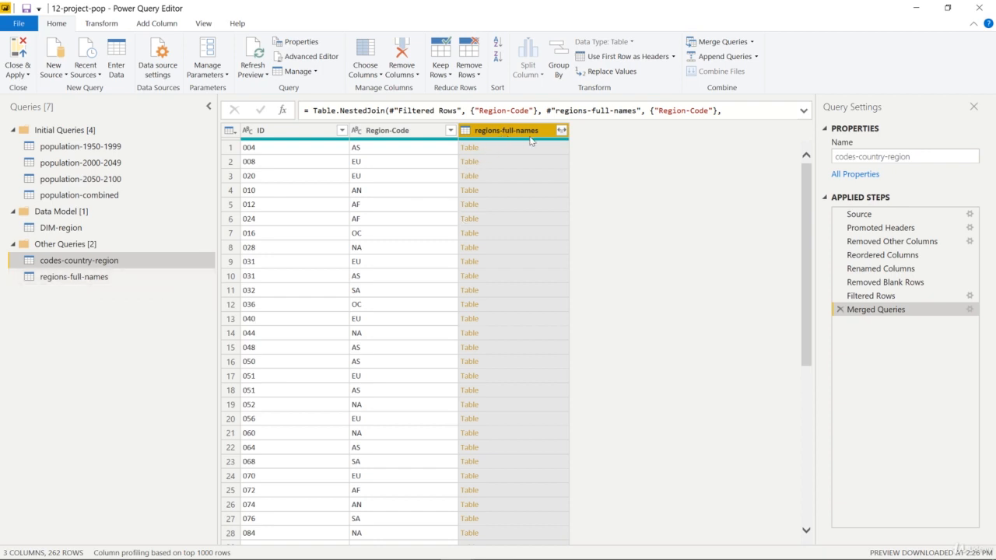
Expand the merged regions-full-names column to include only Region-Name, without the original column name as prefix
left_click(561, 131)
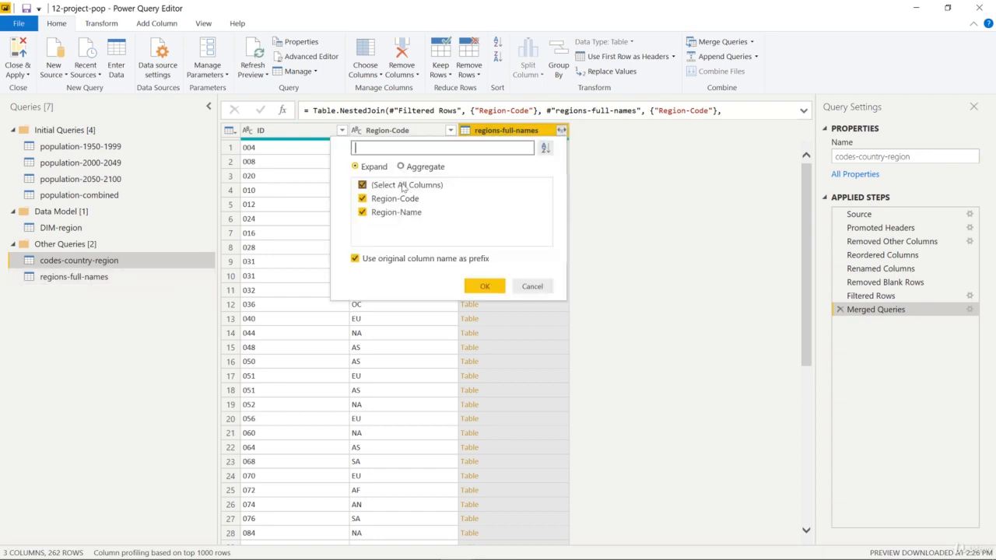
left_click(360, 185)
left_click(362, 212)
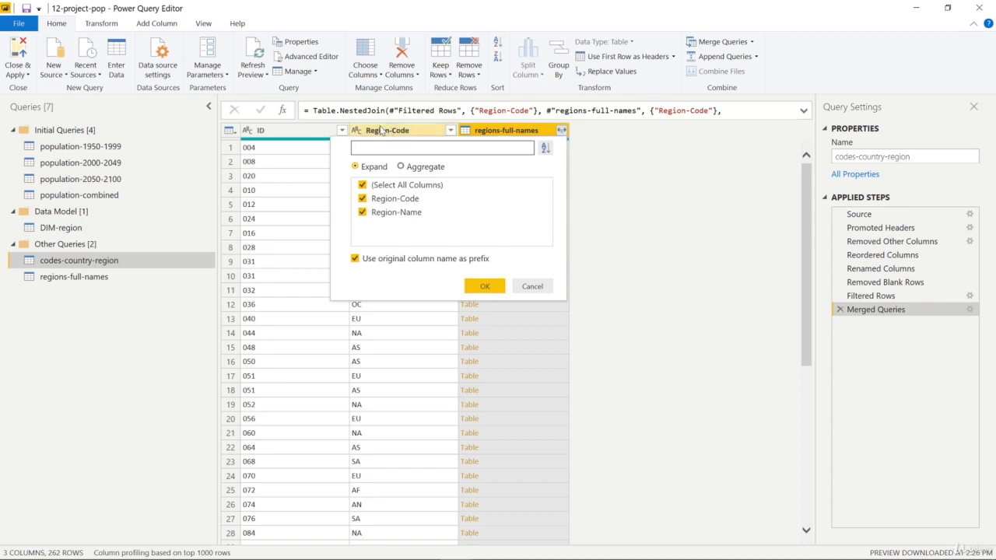
left_click(362, 199)
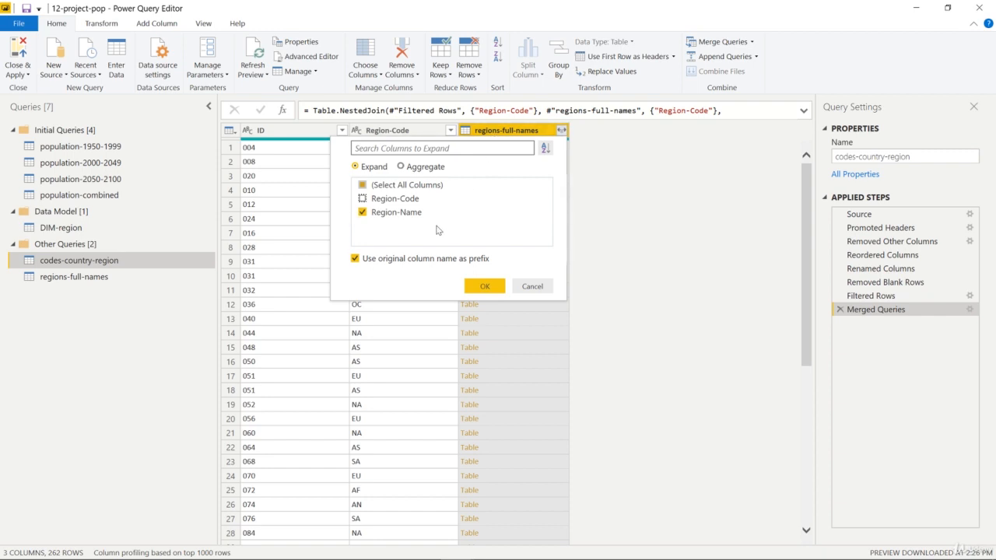
left_click(356, 258)
left_click(479, 287)
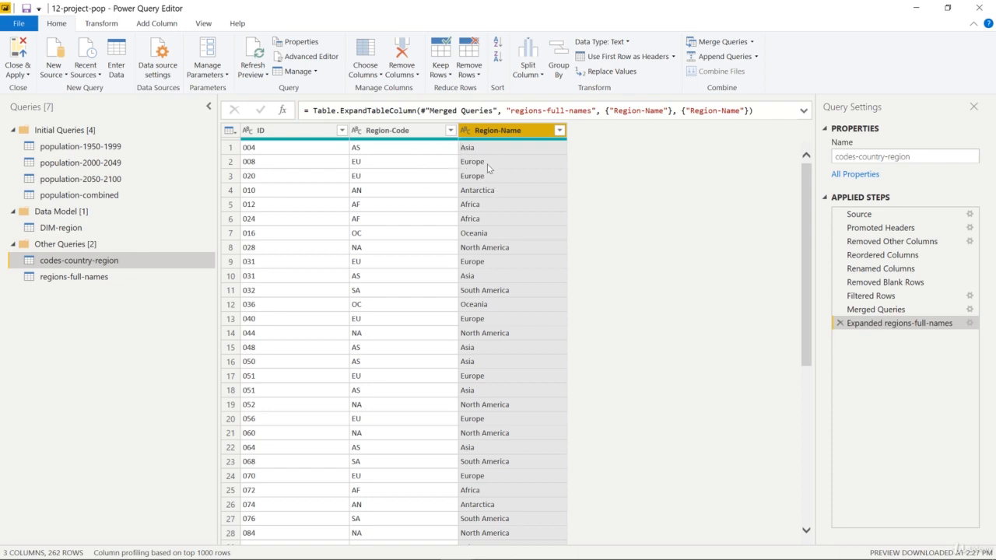
Compare regions-full-names with the expanded codes-country-region query, and try to delete the regions-full-names query
left_click(102, 282)
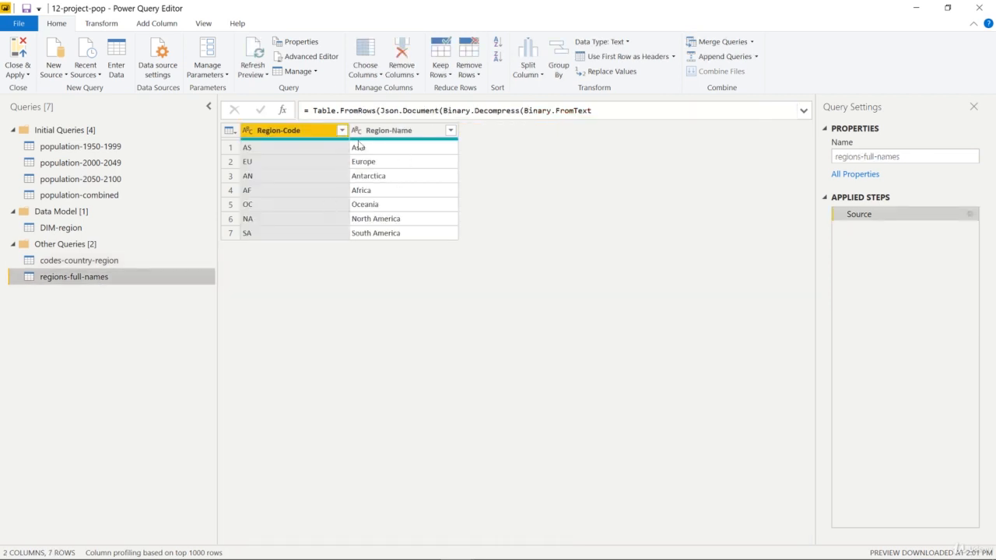
left_click(152, 262)
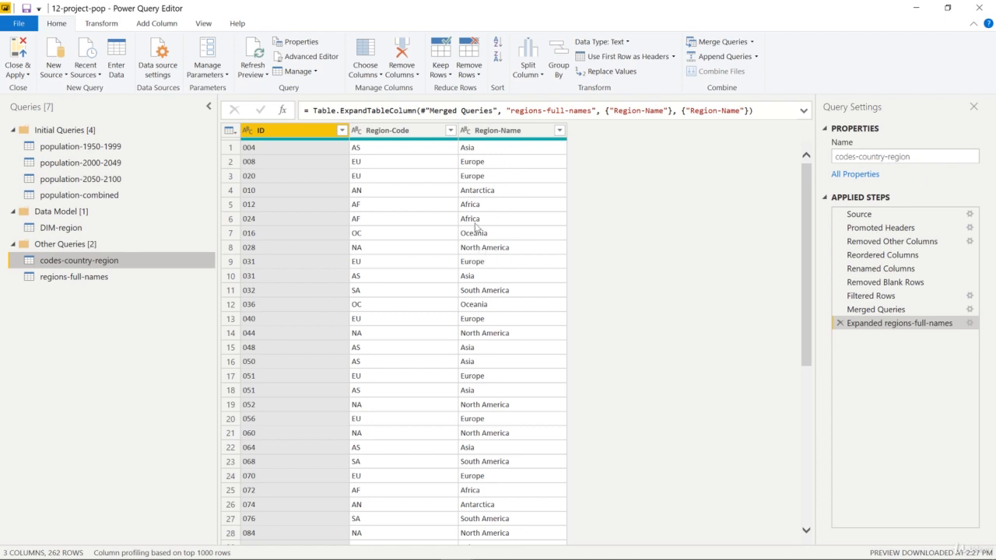
left_click(96, 282)
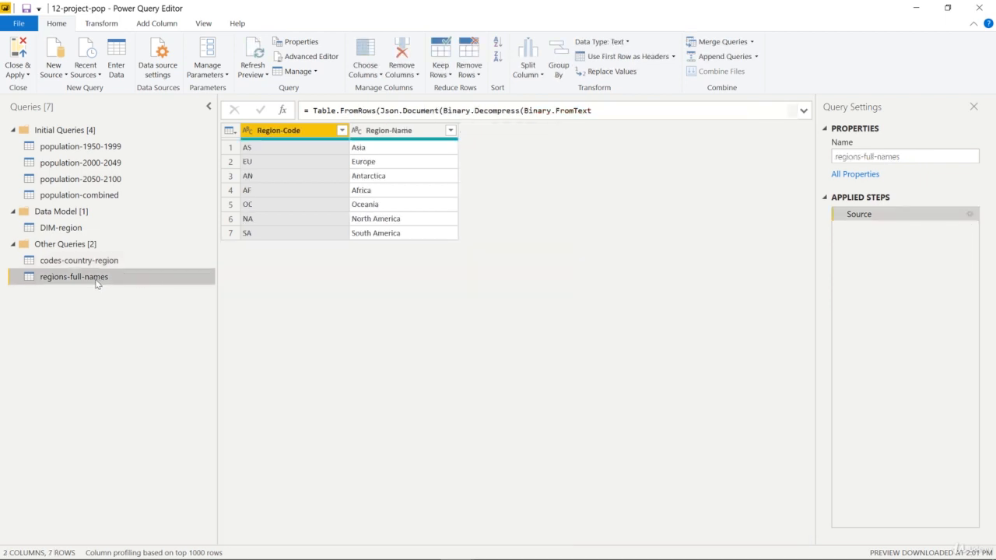
right_click(97, 281)
left_click(138, 313)
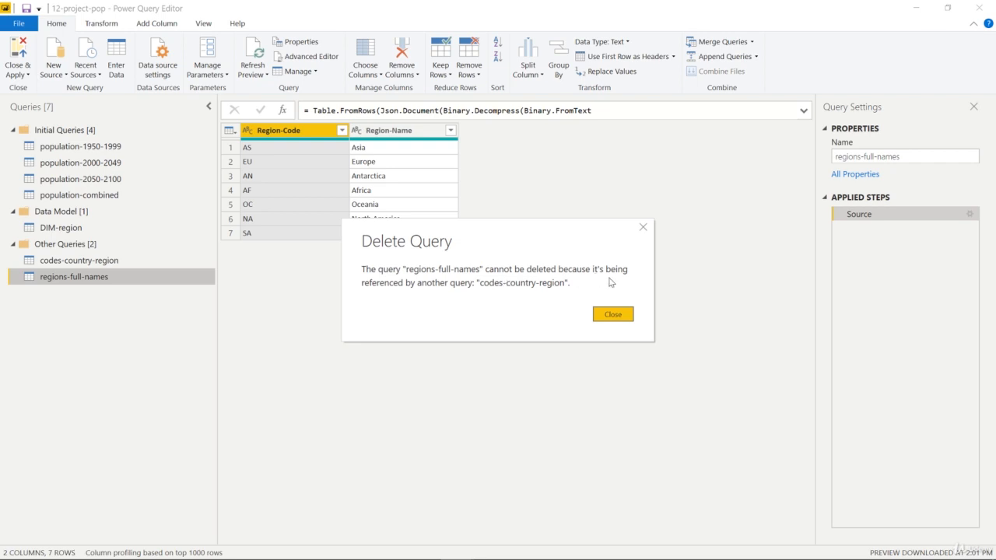
left_click(643, 228)
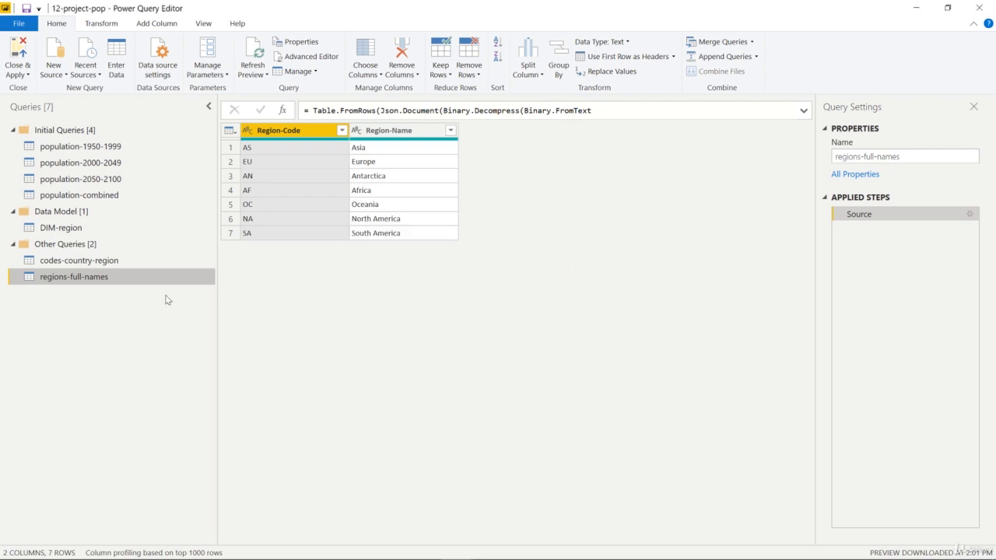
Try to merge DIM-region with codes-country-region by matching Country-ID to ID
left_click(117, 262)
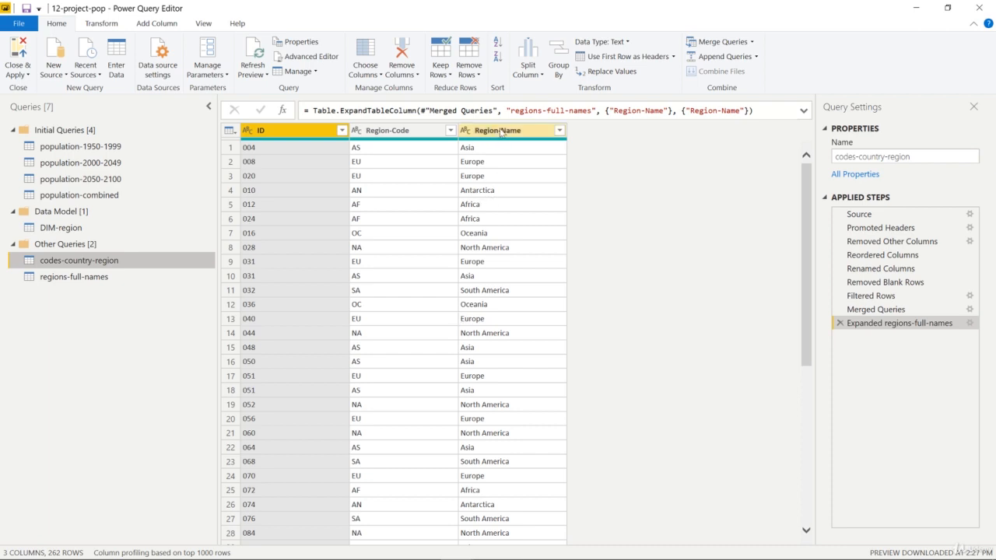
left_click(81, 227)
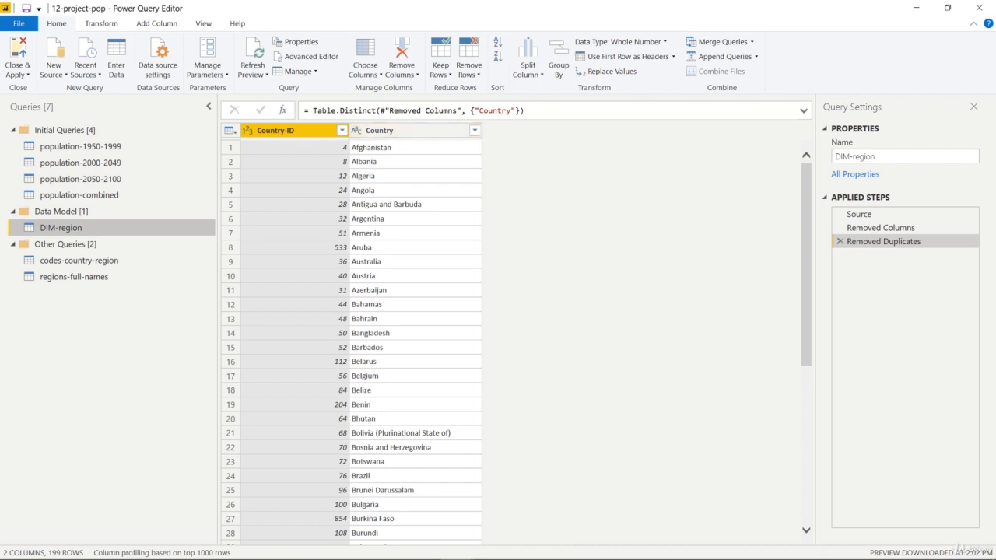
left_click(714, 43)
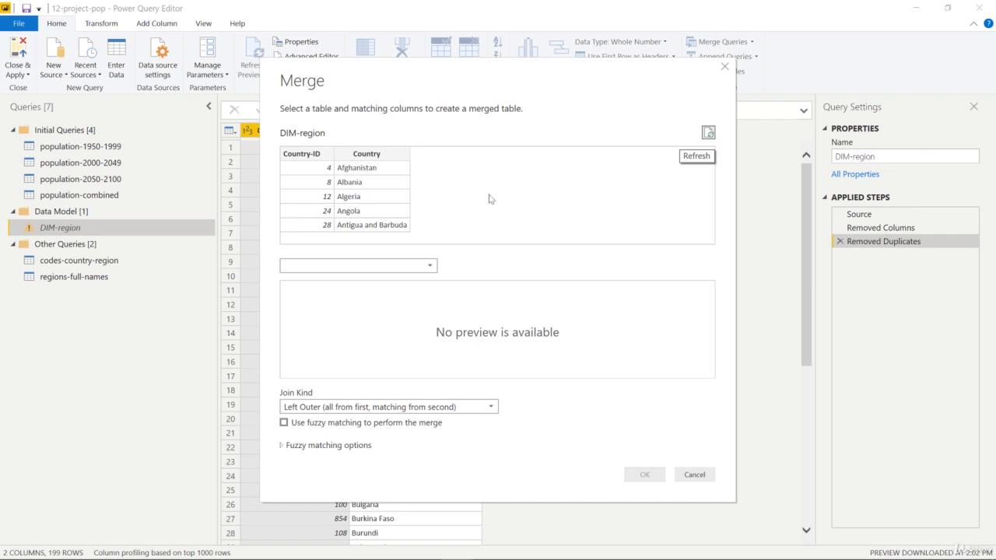
left_click(430, 268)
left_click(337, 294)
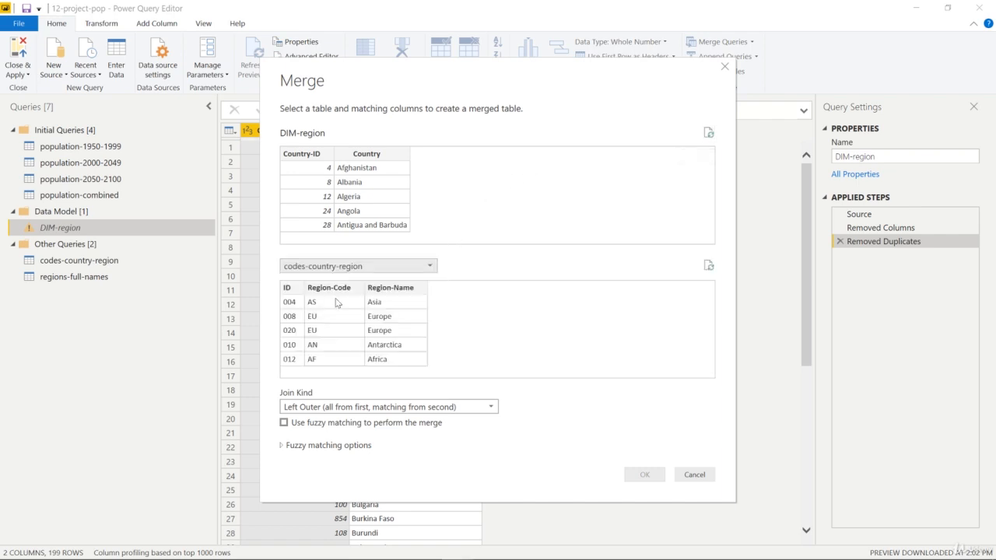
left_click(308, 155)
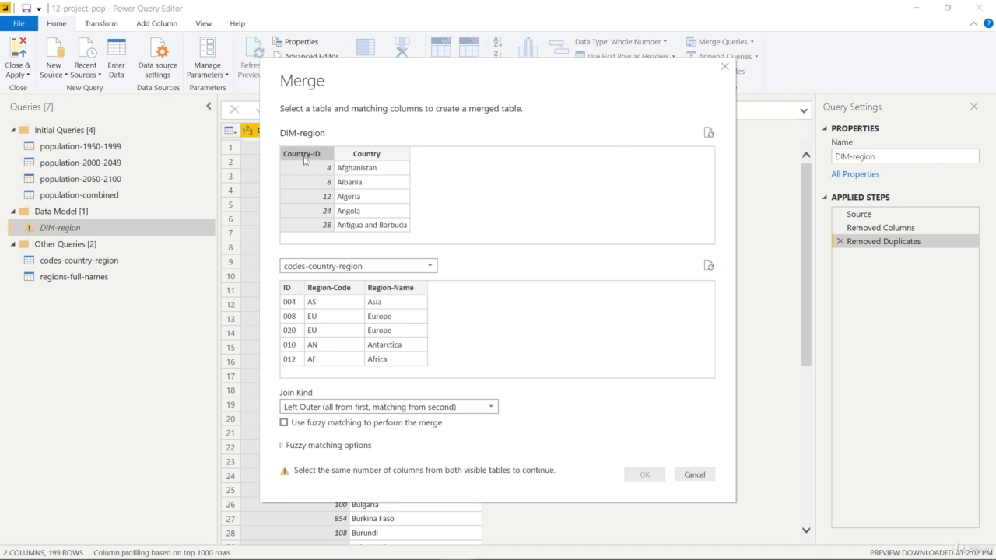
left_click(290, 293)
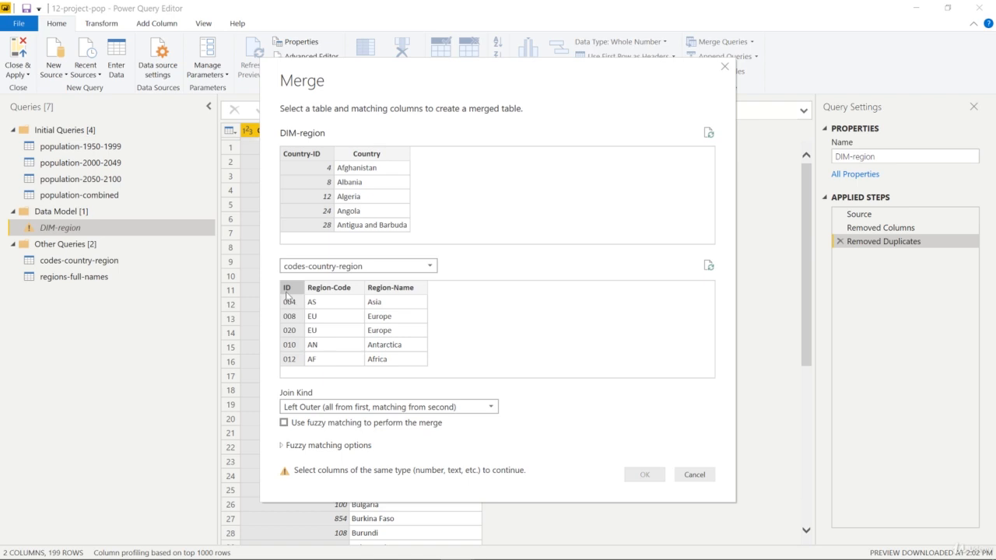
left_click(695, 475)
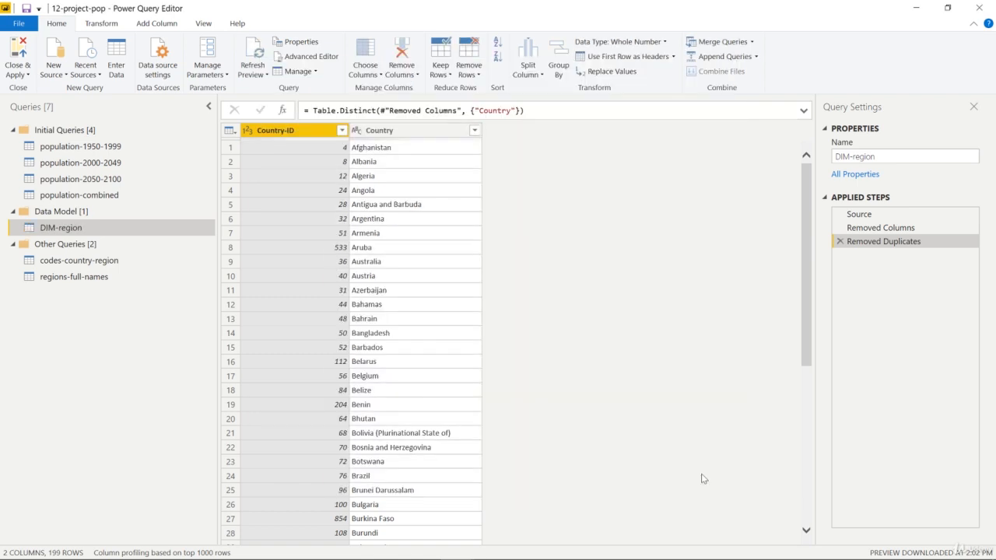
Try converting the ID column of codes-country-region to Whole Number, and remove that type change
left_click(99, 264)
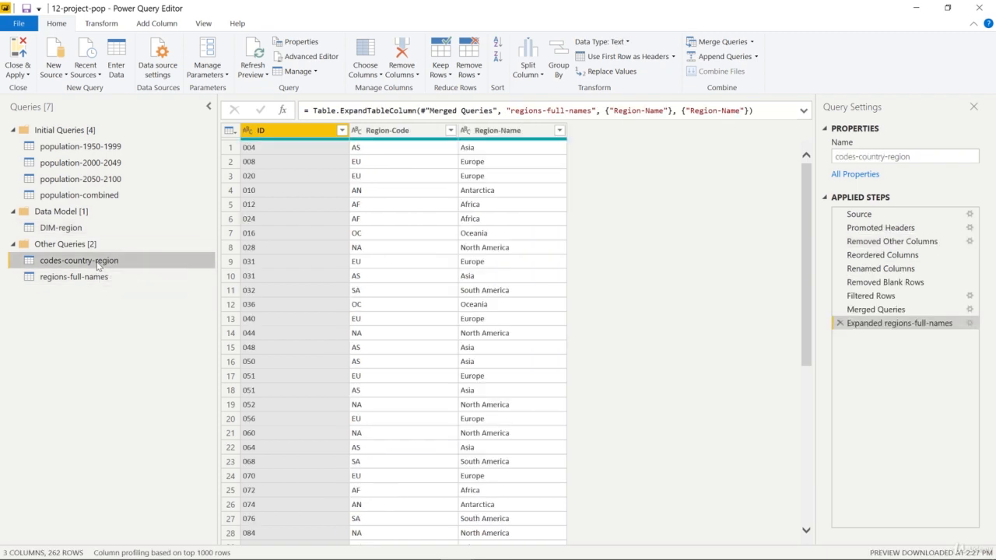
left_click(248, 130)
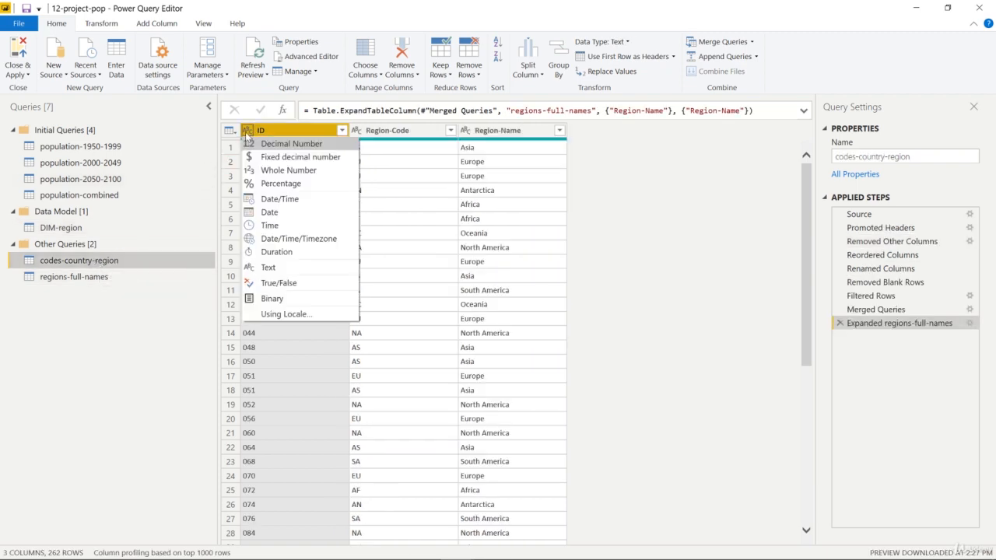
left_click(291, 165)
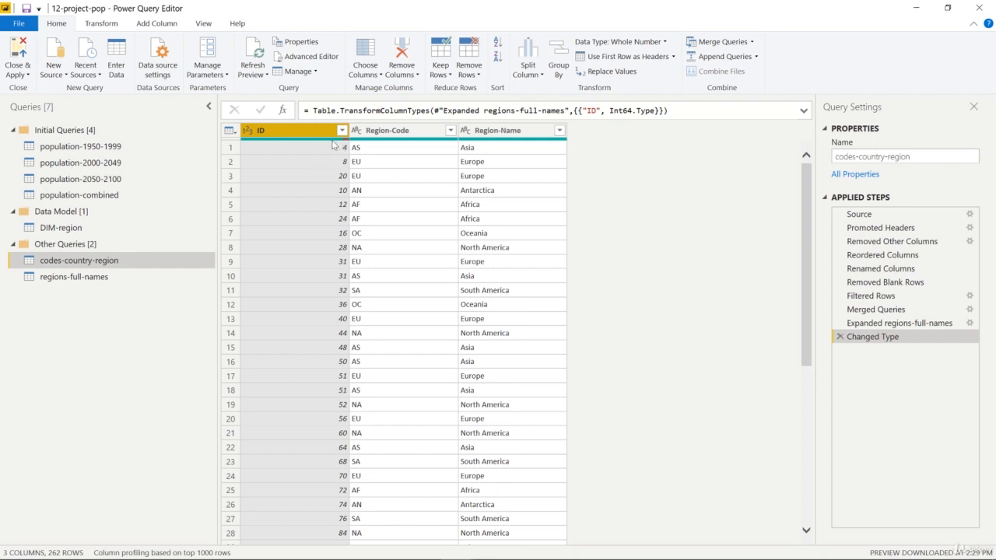
mouse_move(333, 142)
left_click(839, 337)
Filter the ID column of codes-country-region to only the null values
left_click(342, 132)
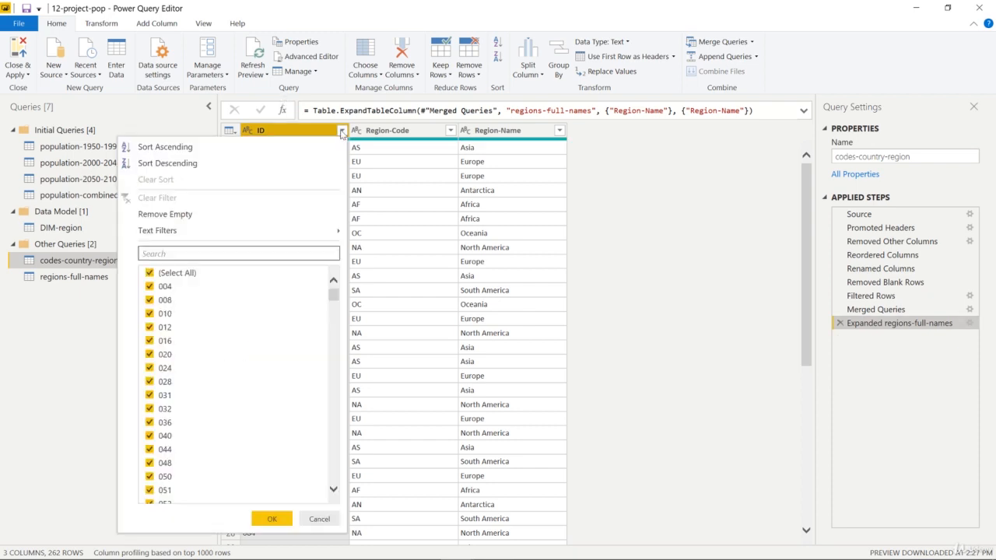
left_click(196, 273)
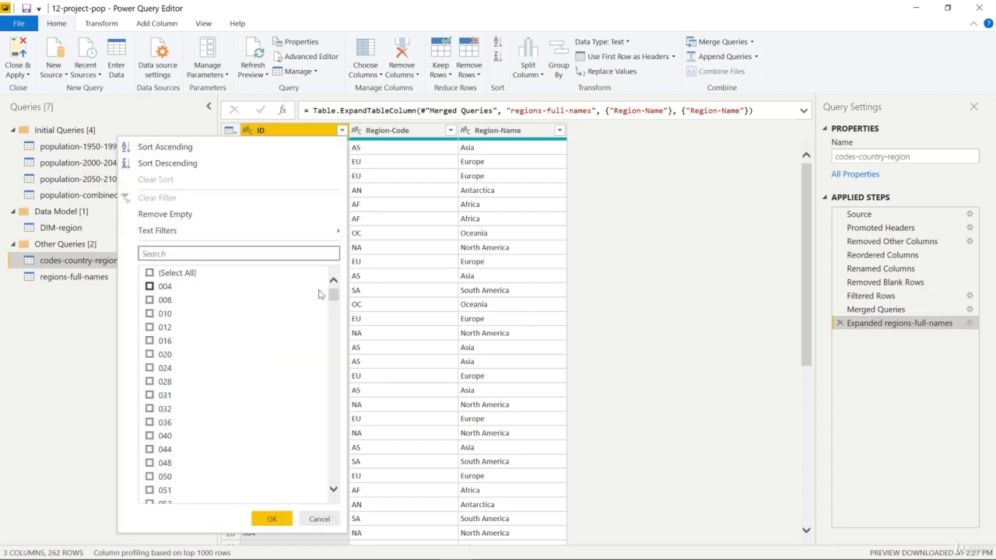
left_click_drag(333, 295, 344, 484)
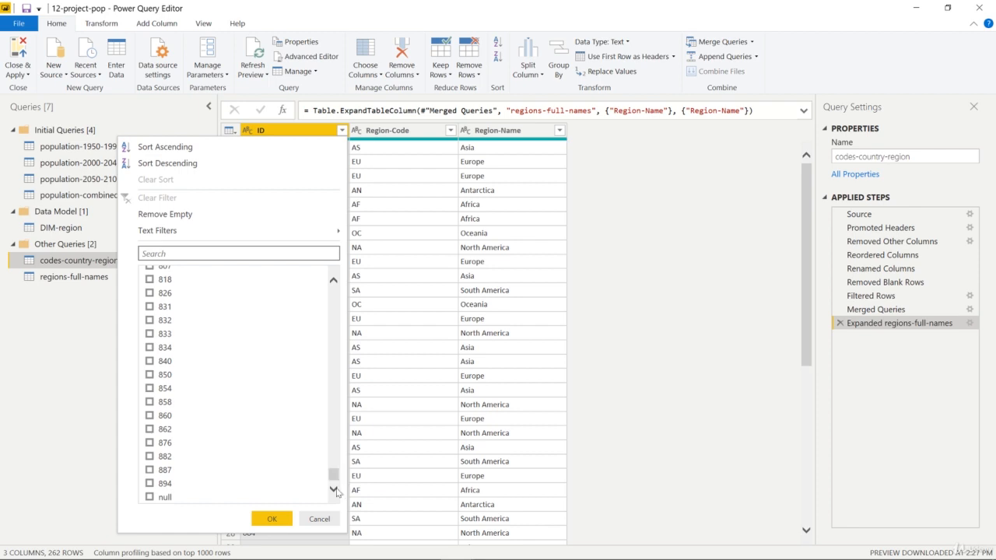
left_click(149, 496)
left_click(269, 519)
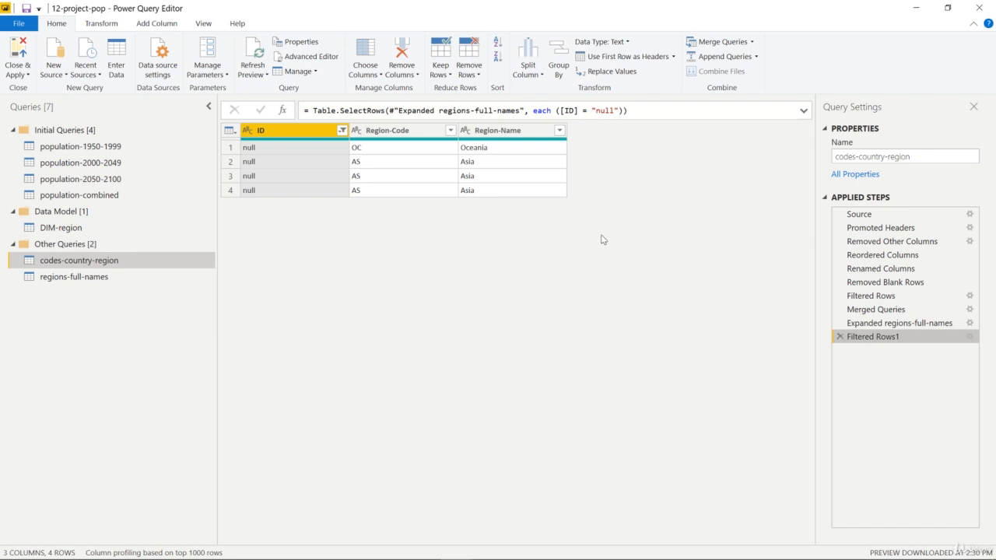
Change the ID column filter of codes-country-region to keep everything except null, and convert the column to Whole Number
left_click_drag(866, 297, 870, 302)
left_click(342, 131)
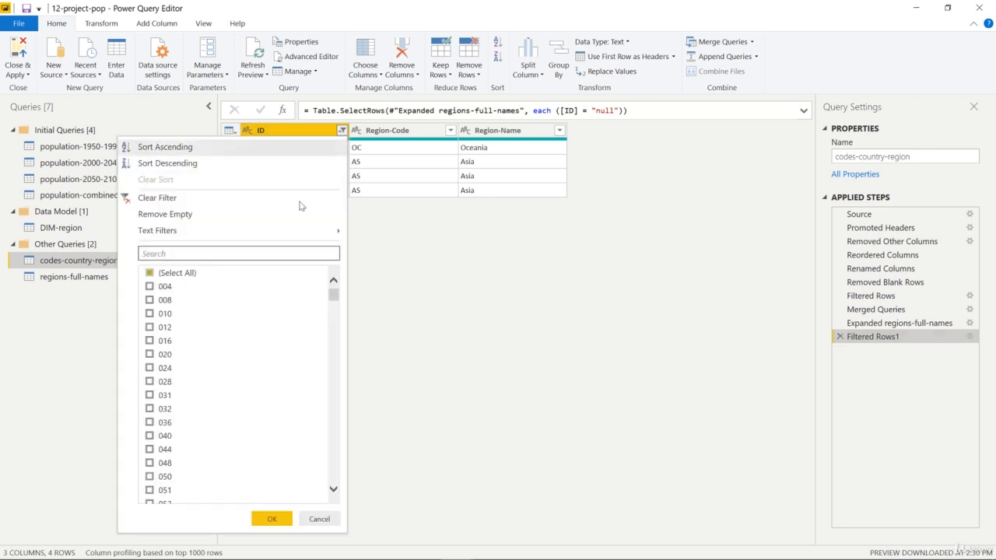
left_click(191, 278)
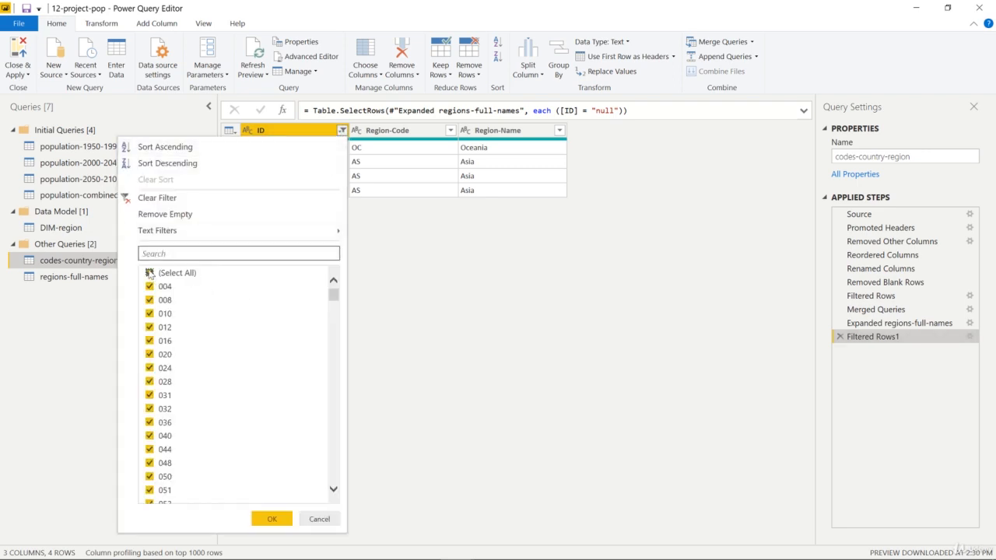
left_click_drag(334, 299, 333, 474)
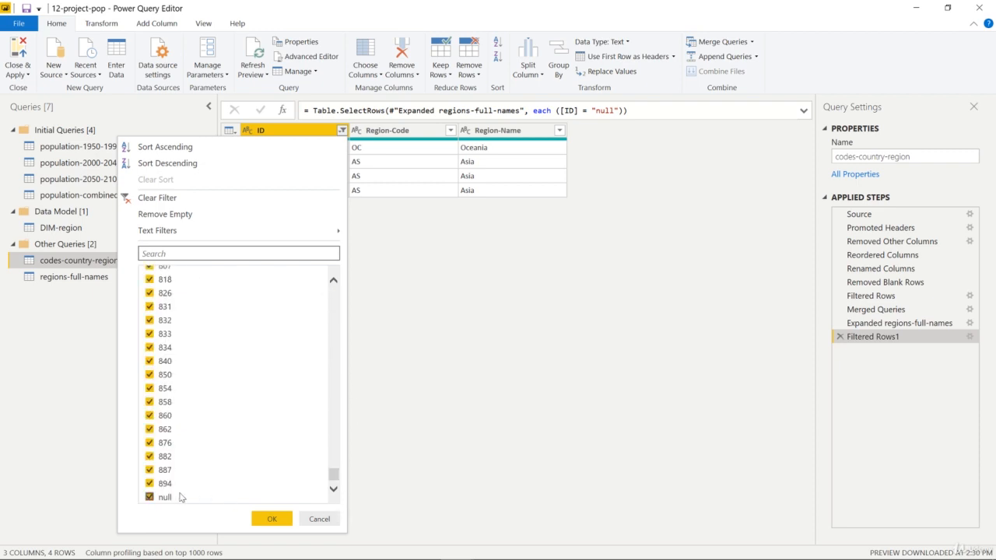
left_click(156, 499)
left_click(271, 519)
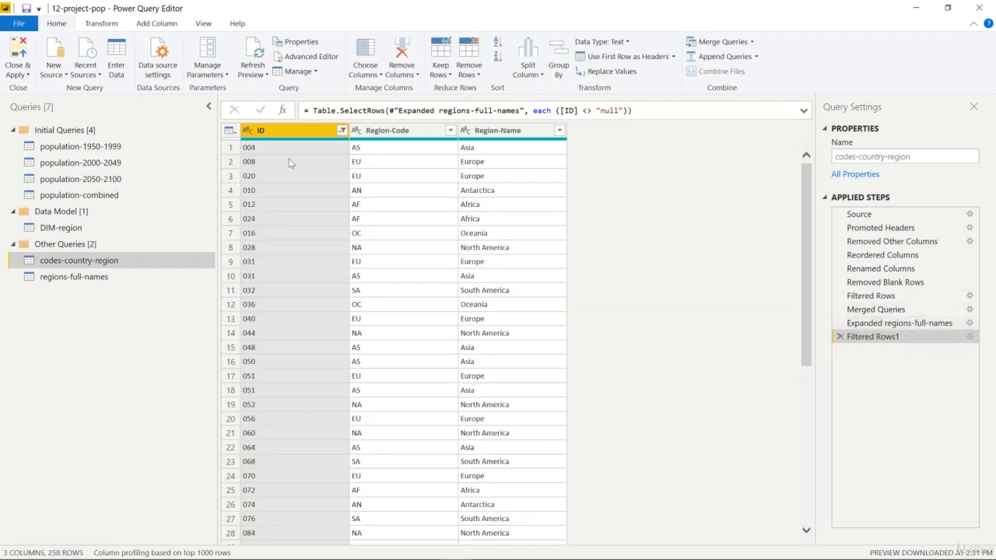
left_click(247, 130)
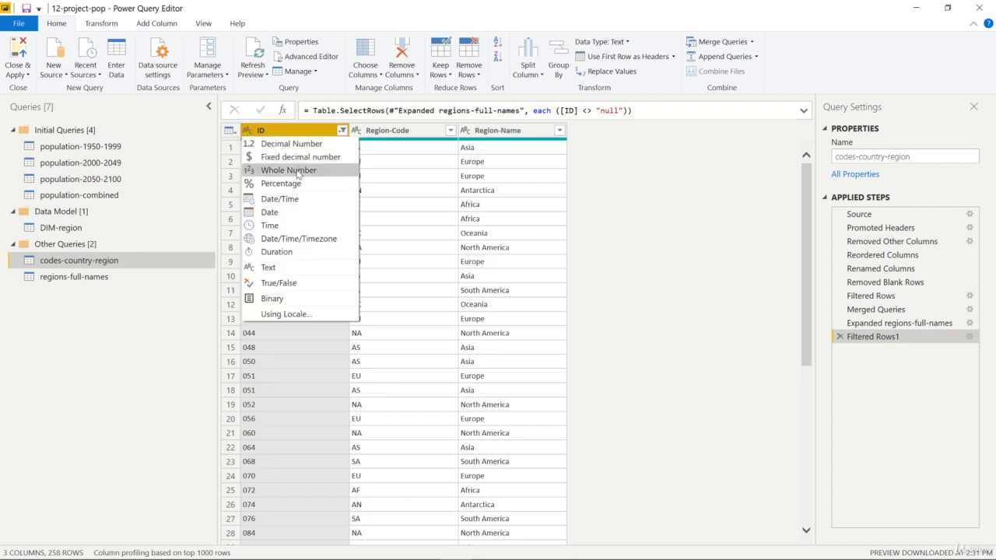
left_click(298, 171)
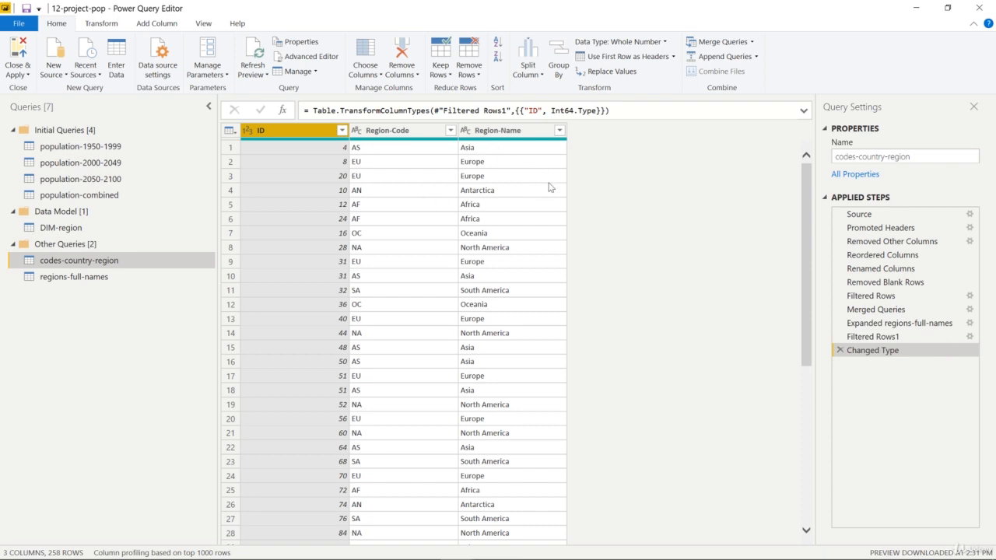
Merge DIM-region with codes-country-region by matching Country-ID to ID, using a Left Anti join
left_click(76, 228)
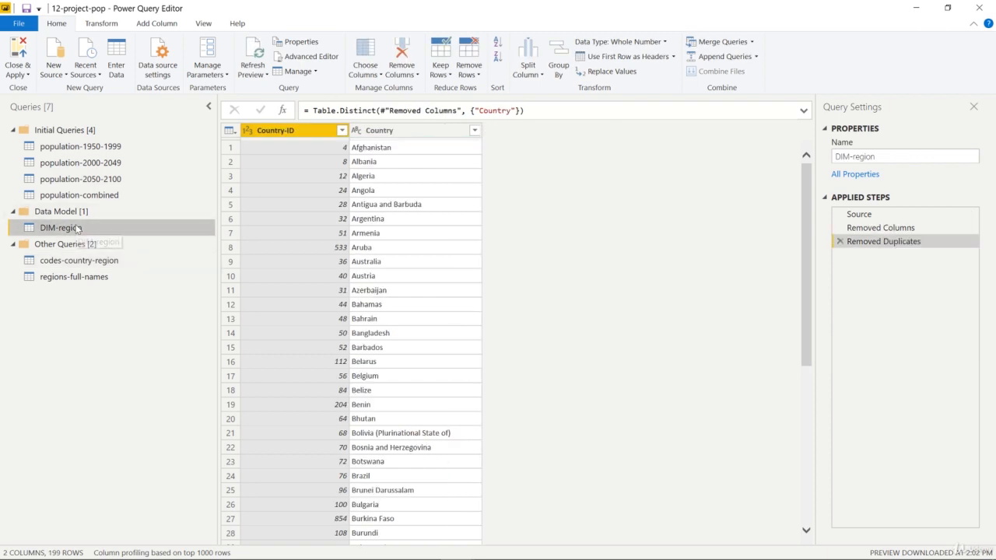
left_click(722, 43)
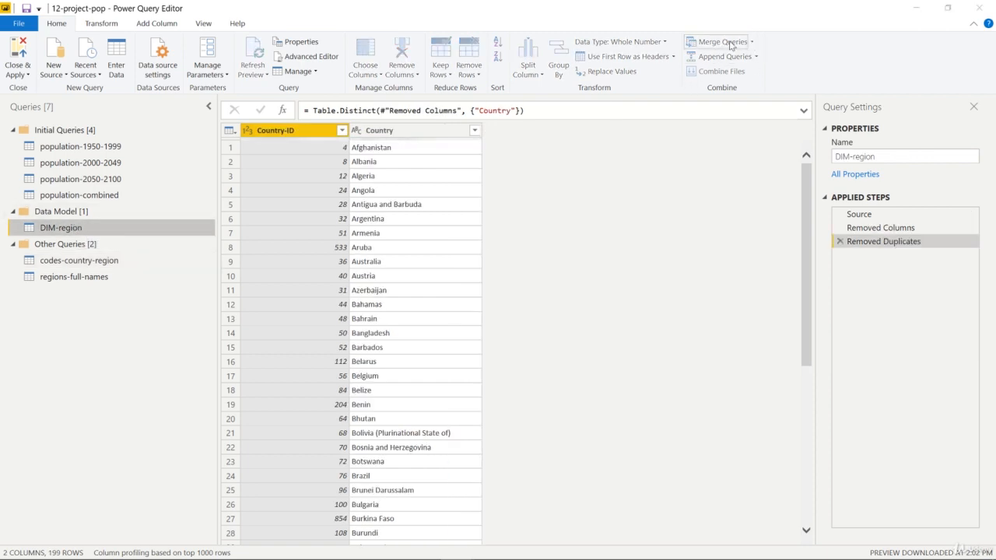
left_click(305, 158)
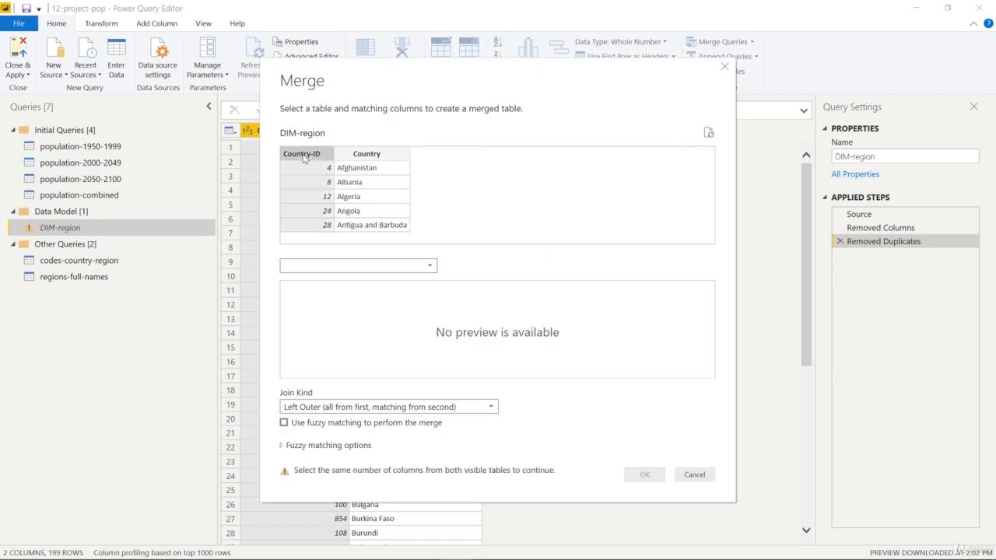
left_click(426, 268)
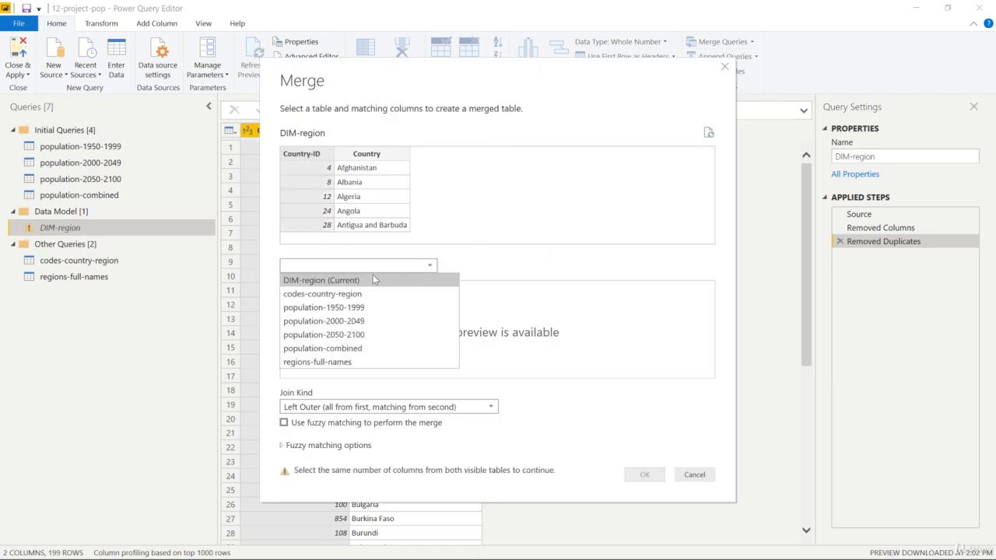
left_click(350, 295)
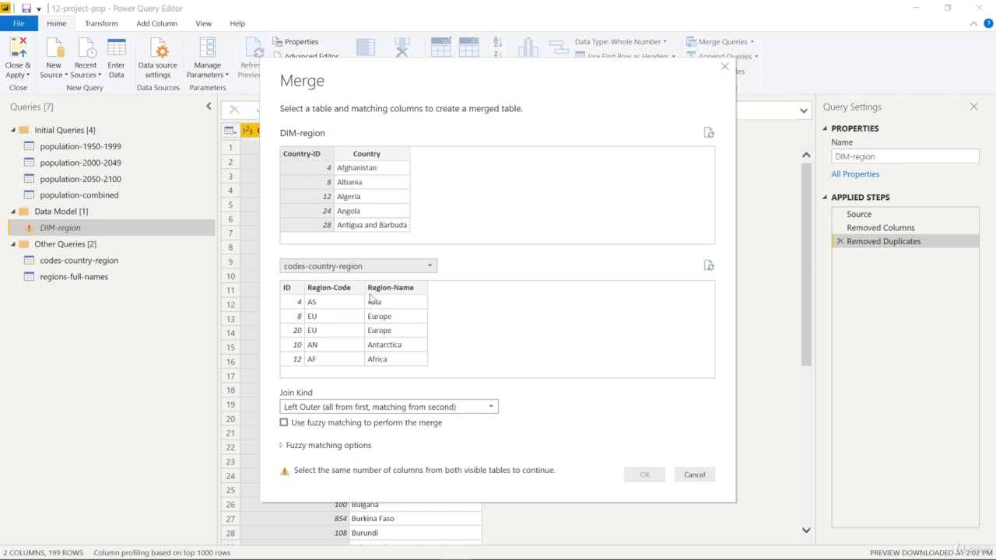
left_click(290, 292)
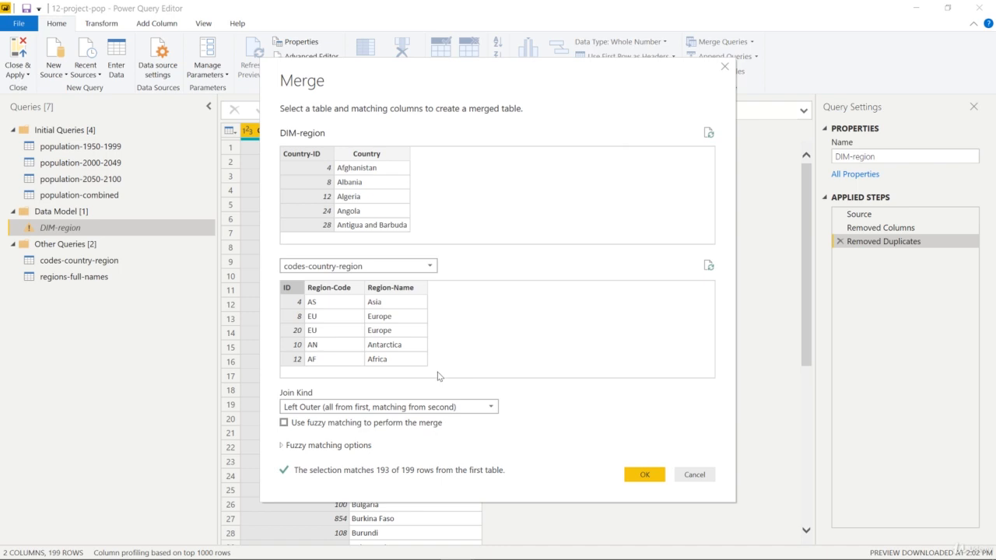
left_click(487, 407)
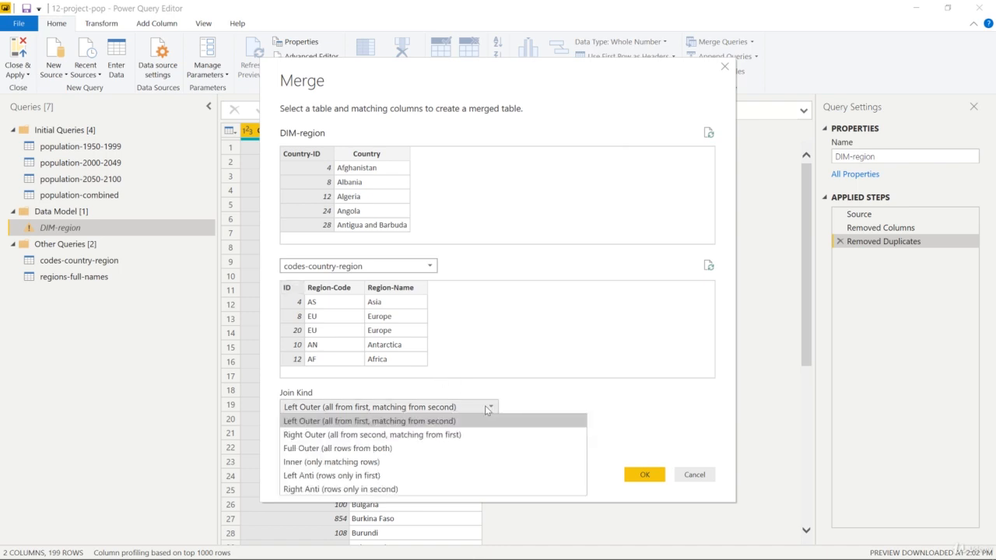
left_click(356, 476)
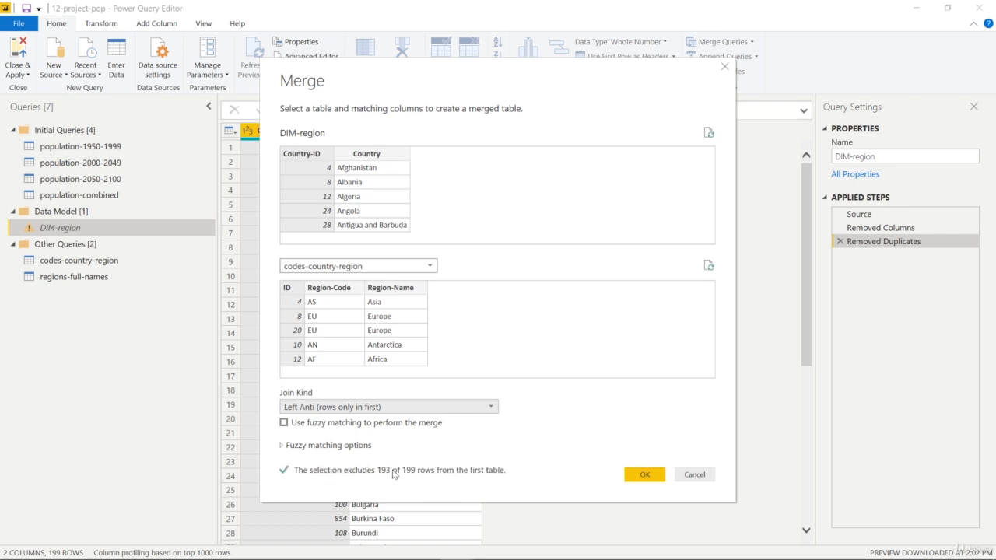
left_click(637, 474)
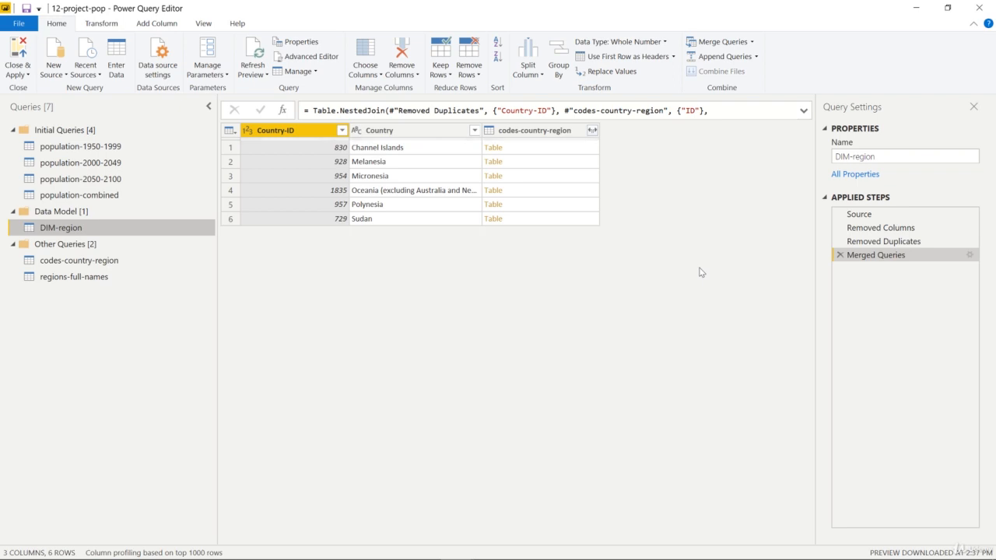
Examine the Country and Country-ID values in the merged DIM-region rows and compare them with the codes-country-region query
left_click(403, 194)
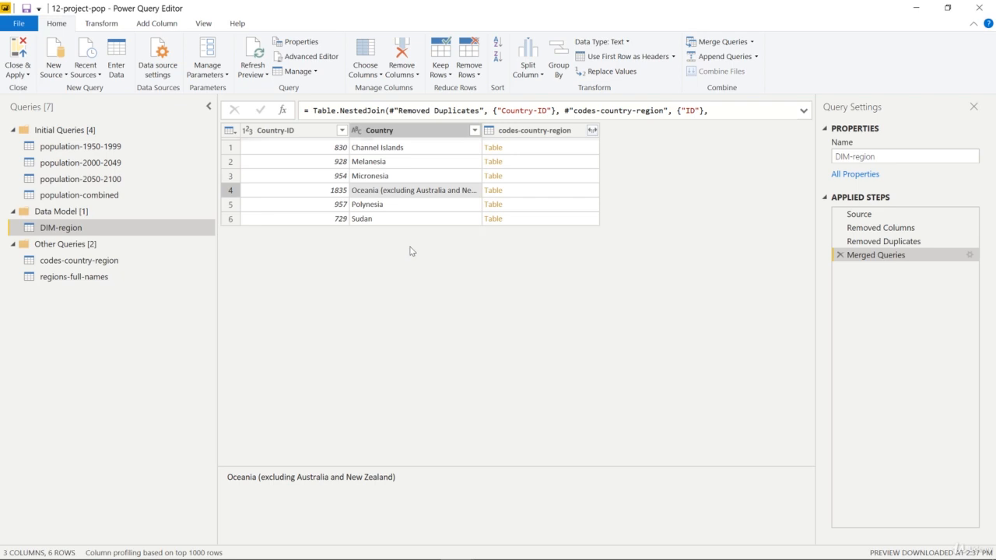
left_click(297, 131)
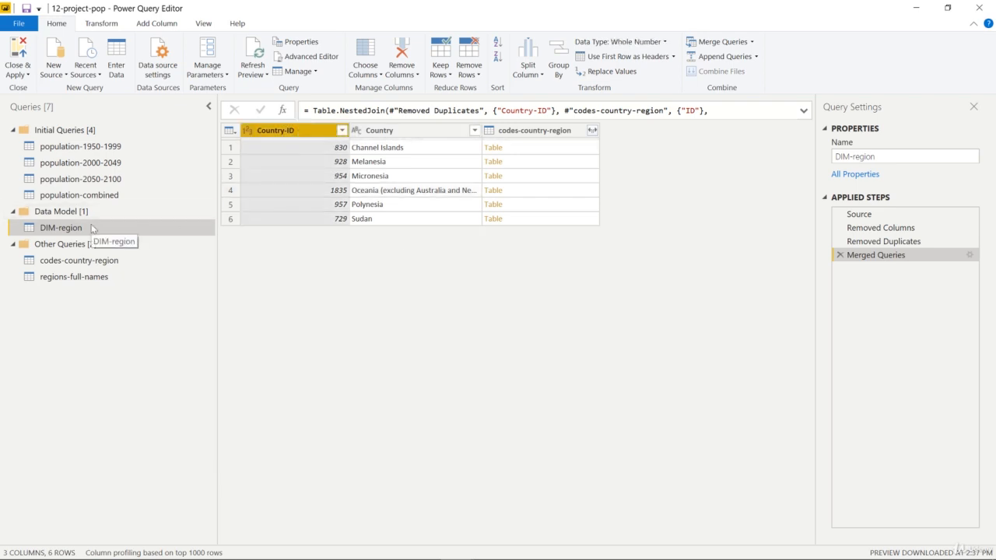
left_click(118, 263)
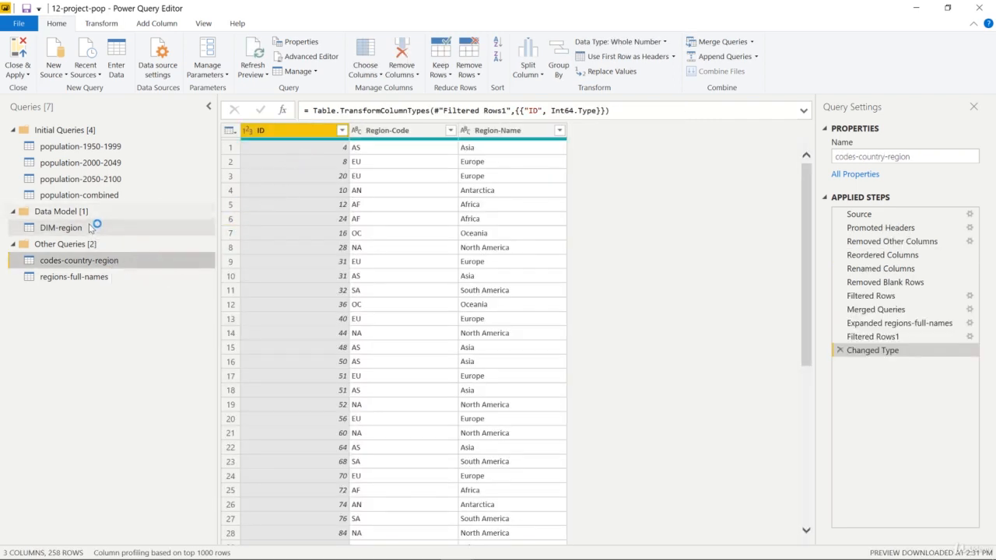
left_click(96, 226)
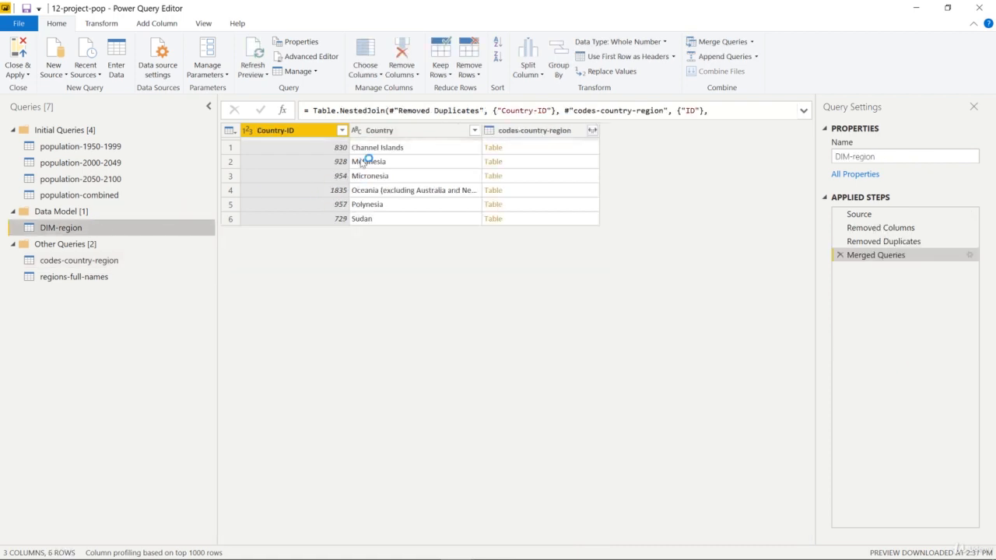